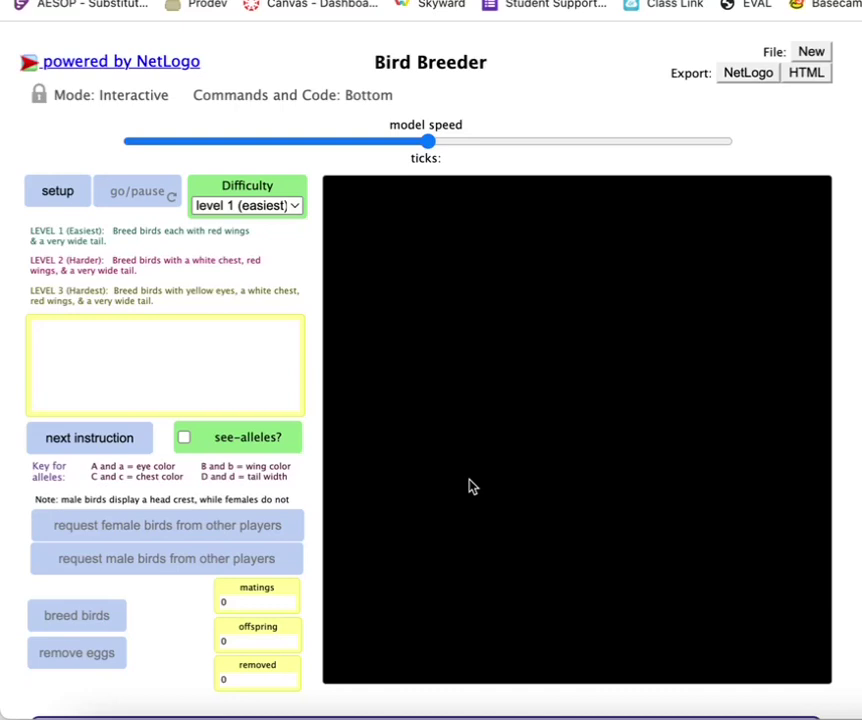
Step: Run setup so each player's cage holds two birds and the six breeding sites appear
click(55, 198)
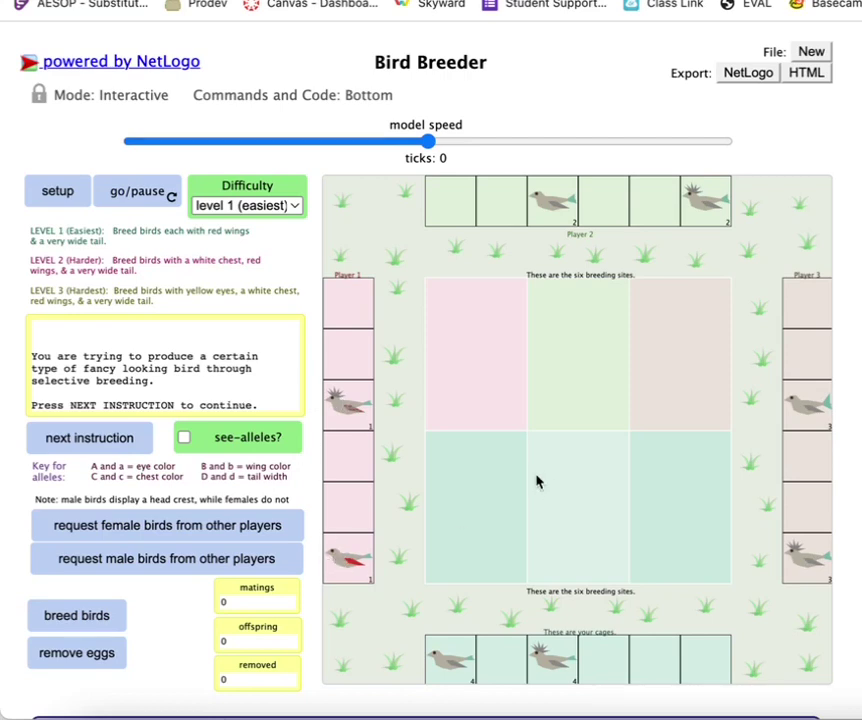
Step: Advance the tutorial past the nesting-site and offspring steps to the drag-eggs-back instruction
click(107, 441)
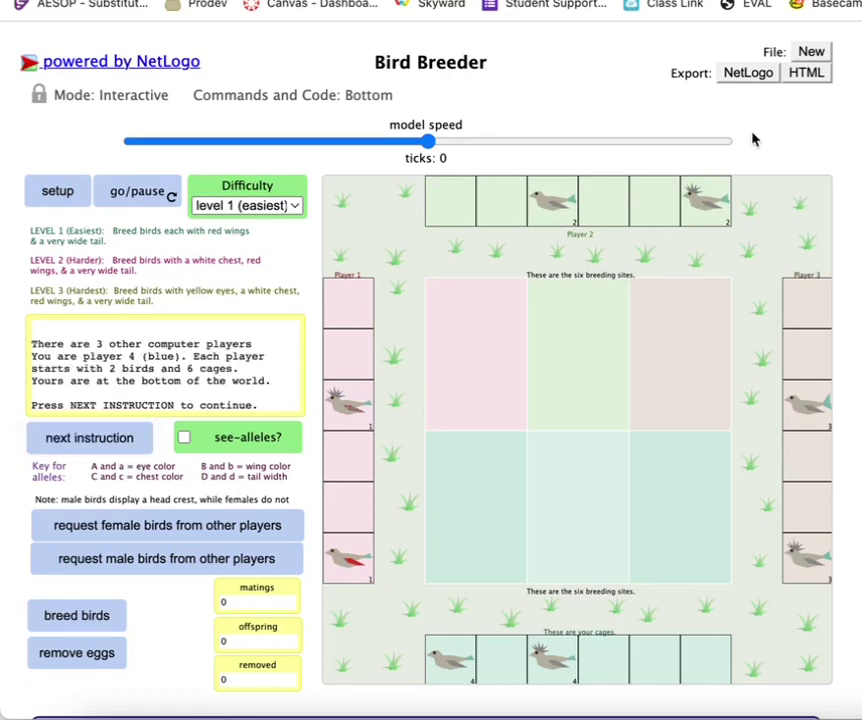
scroll(510, 523, down, 2)
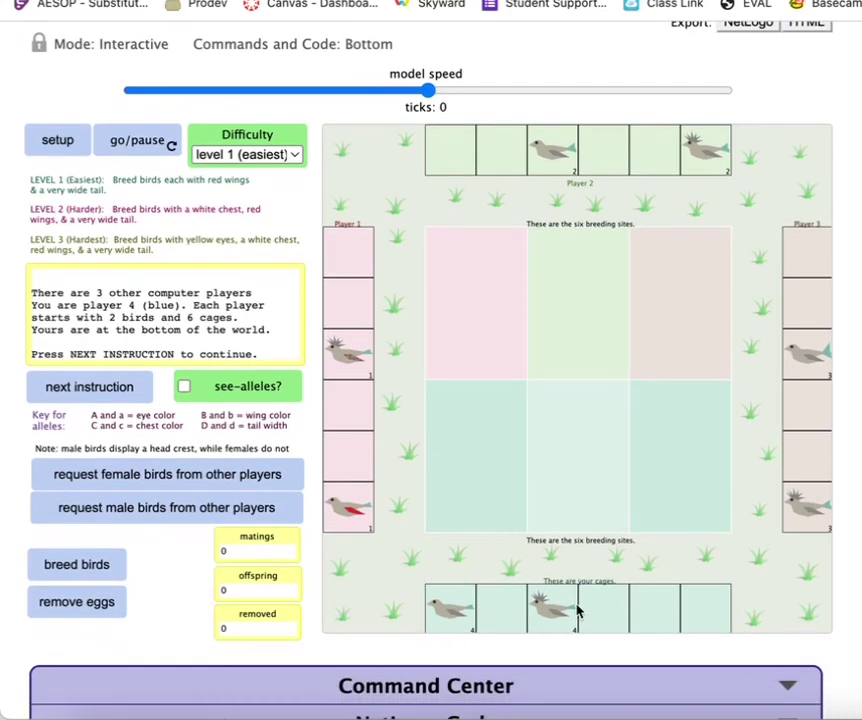
click(64, 397)
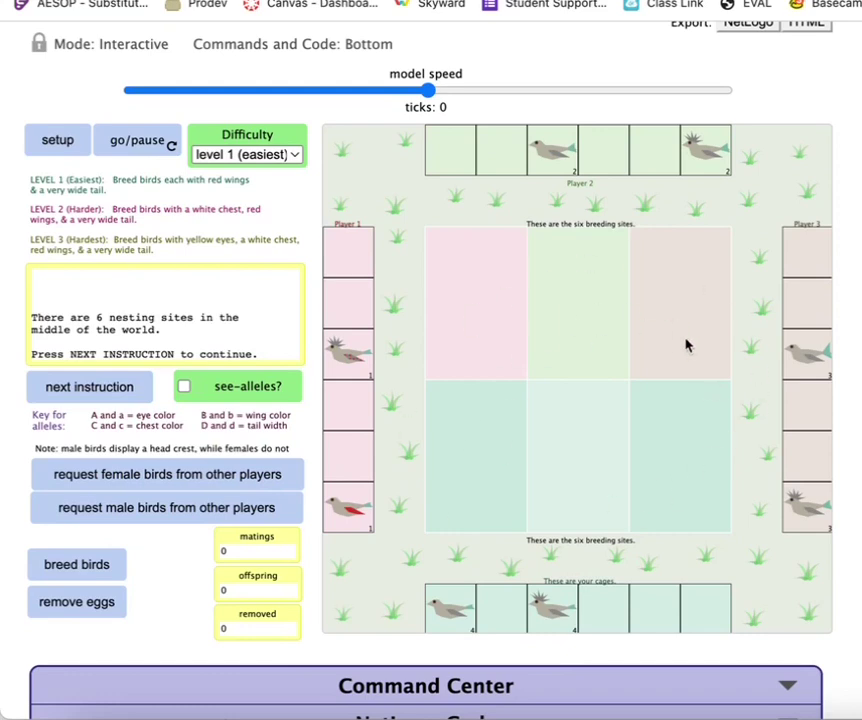
click(100, 394)
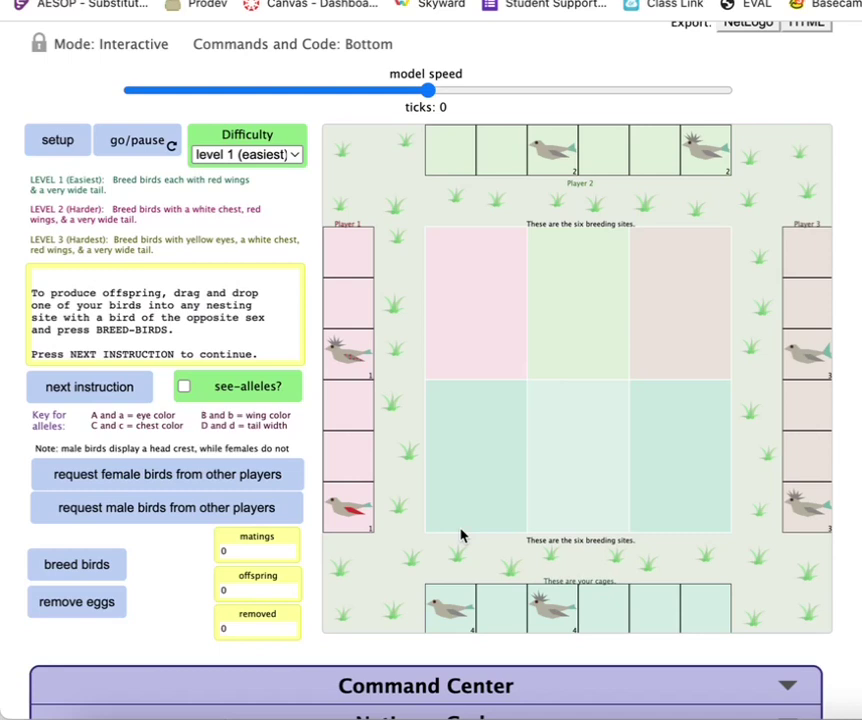
click(58, 390)
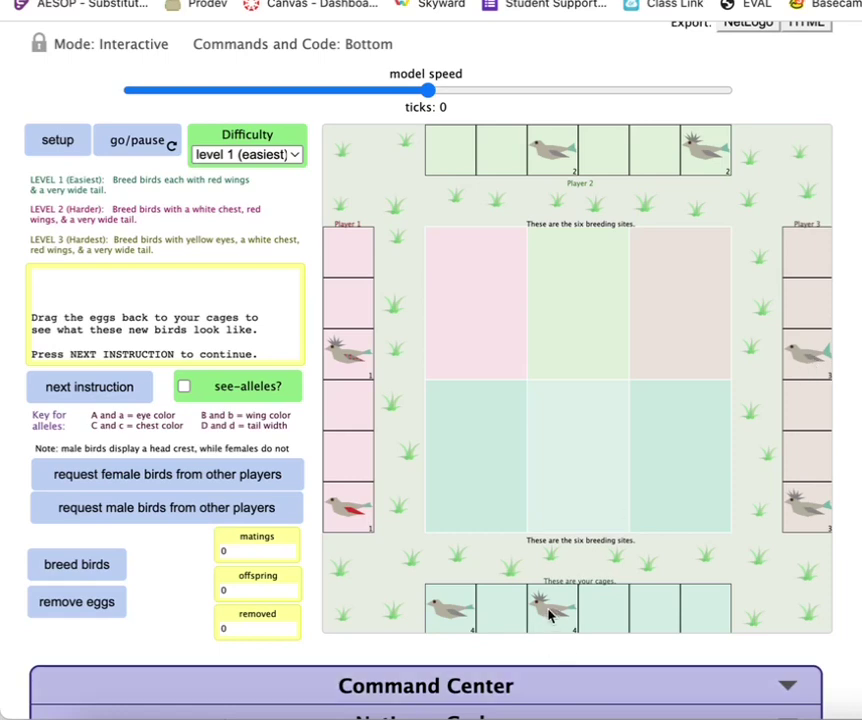
Step: Request other players' females, start go, and move your crested male into breeding site 1
click(207, 479)
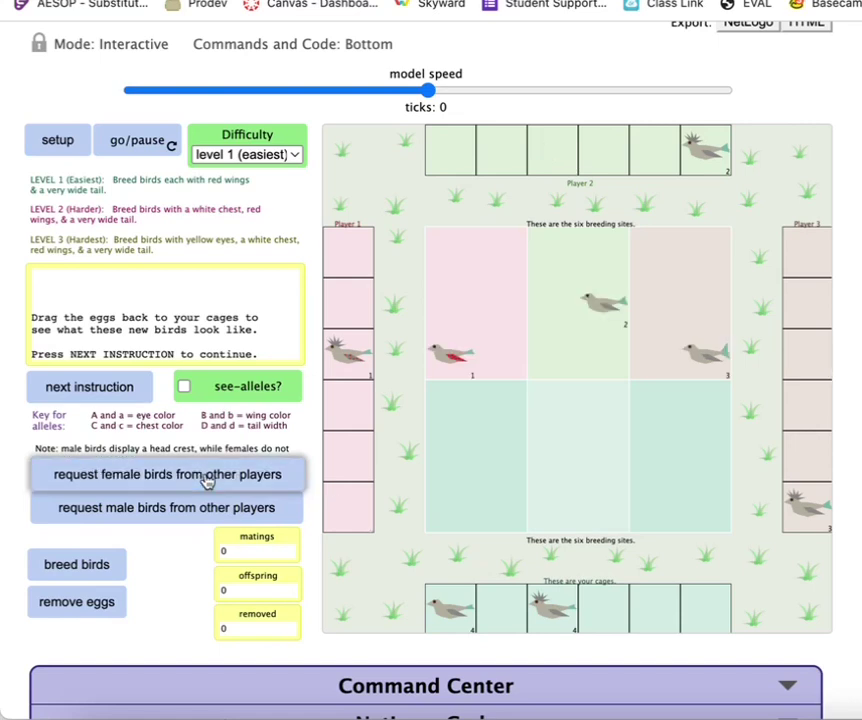
click(136, 148)
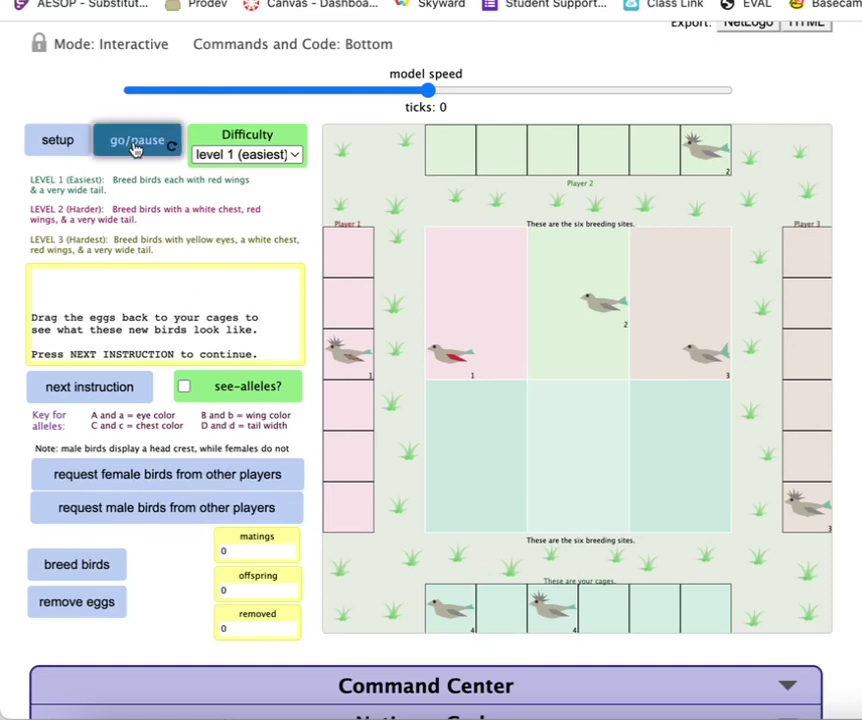
click(553, 619)
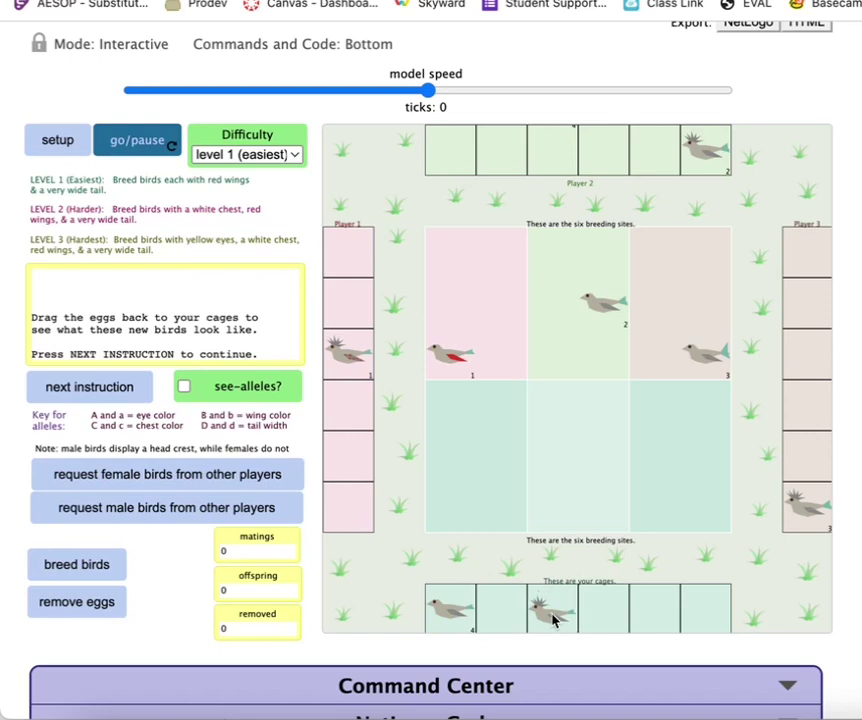
drag(553, 619, 503, 362)
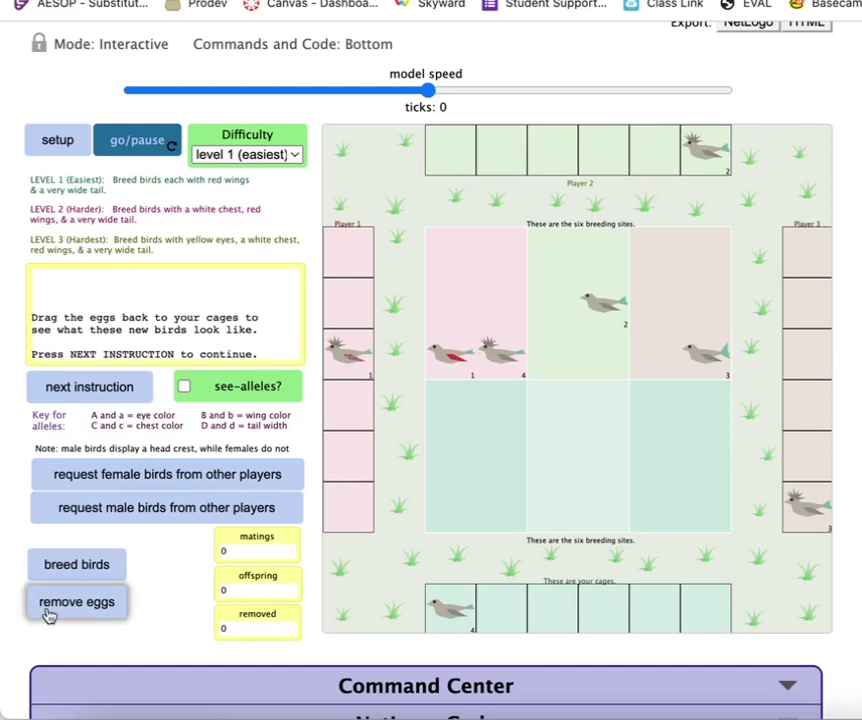
Step: Breed site 1, hatch the four eggs into cages two to five, then swap in an offspring male
click(69, 569)
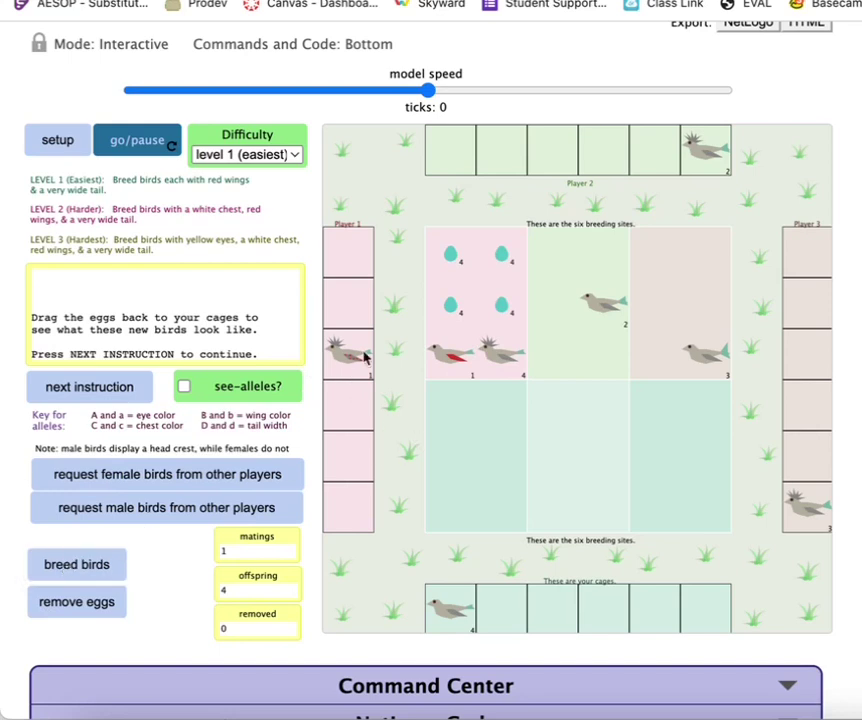
drag(452, 306, 505, 612)
mouse_move(447, 256)
mouse_down()
mouse_move(571, 645)
mouse_move(552, 616)
mouse_up()
mouse_move(503, 311)
mouse_down()
mouse_move(637, 562)
mouse_move(602, 618)
mouse_up()
mouse_move(502, 254)
mouse_down()
mouse_move(641, 462)
mouse_move(665, 615)
mouse_up()
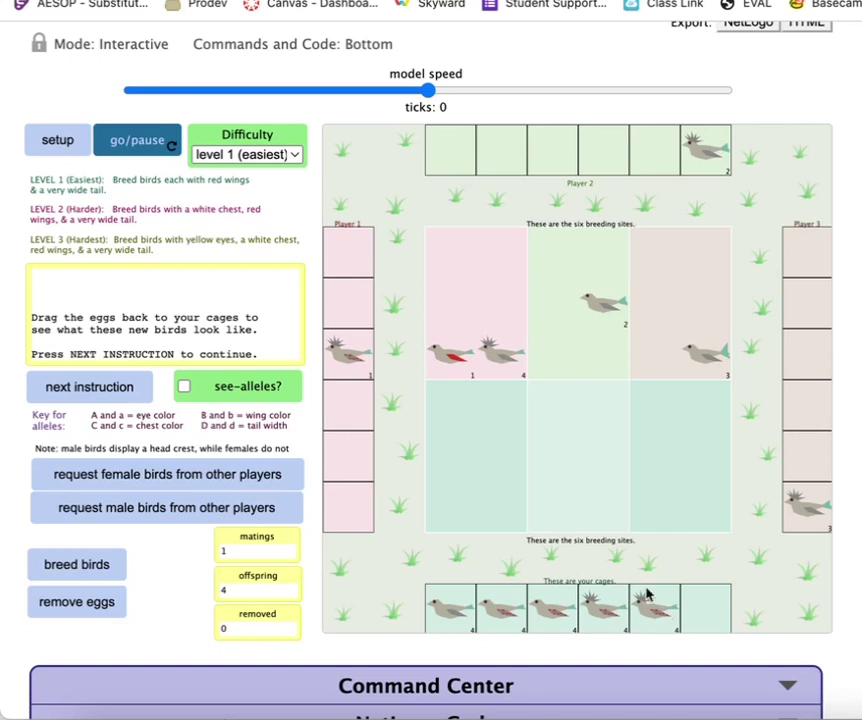
drag(502, 354, 710, 615)
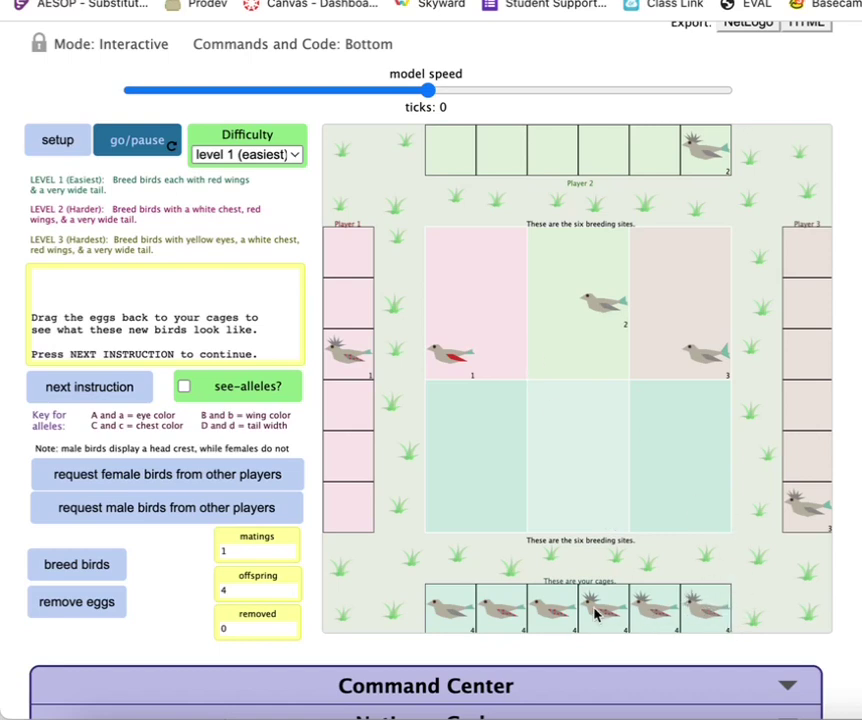
drag(595, 613, 478, 310)
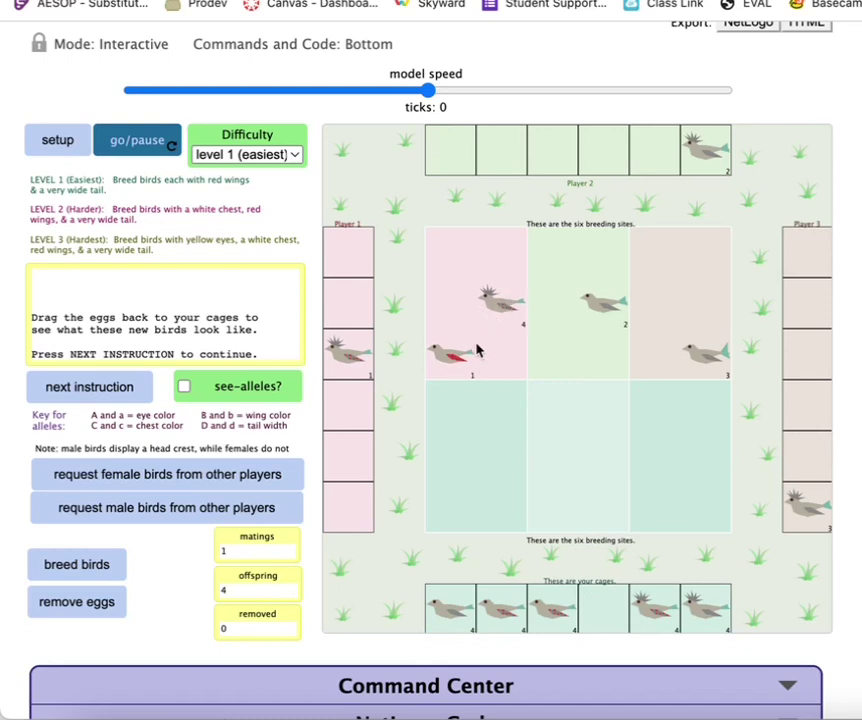
Step: Breed site 1 again, hatching eggs into cages four and three after removing cage three's bird
click(62, 575)
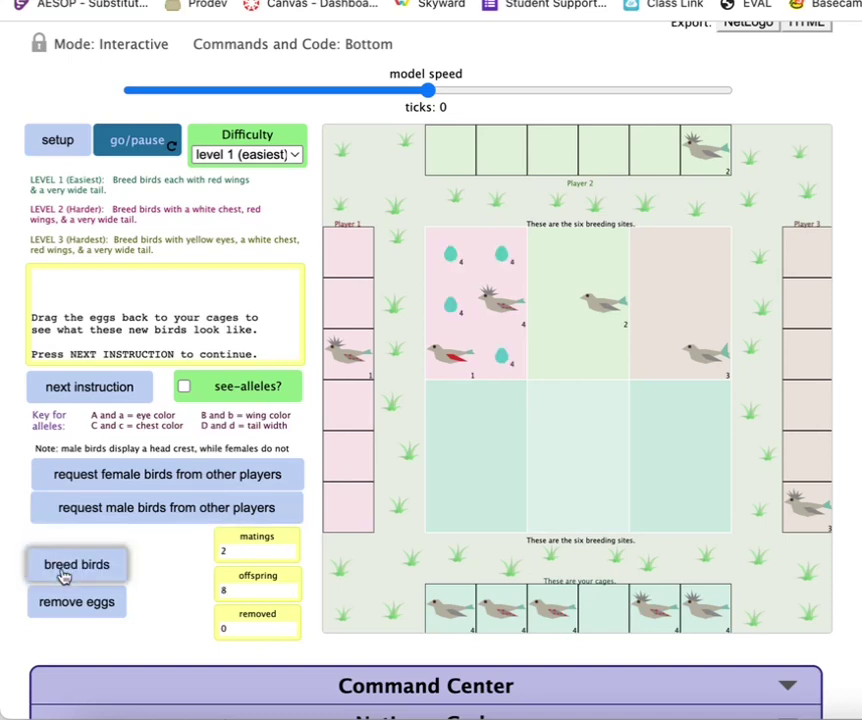
mouse_move(454, 312)
mouse_down()
mouse_move(467, 385)
mouse_move(608, 614)
mouse_up()
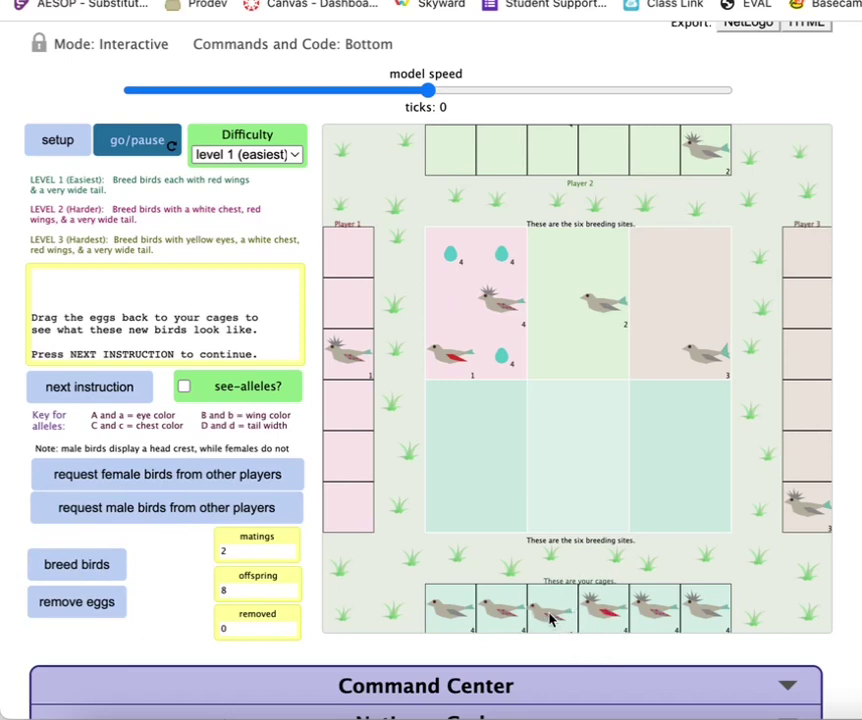
drag(550, 617, 458, 558)
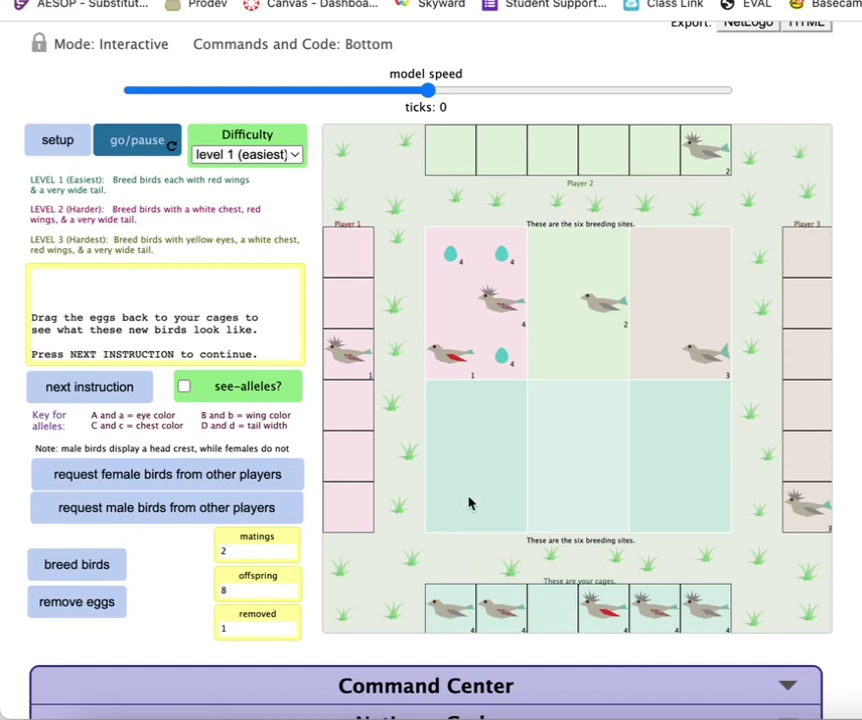
mouse_move(504, 355)
mouse_down()
mouse_move(533, 571)
mouse_move(557, 609)
mouse_up()
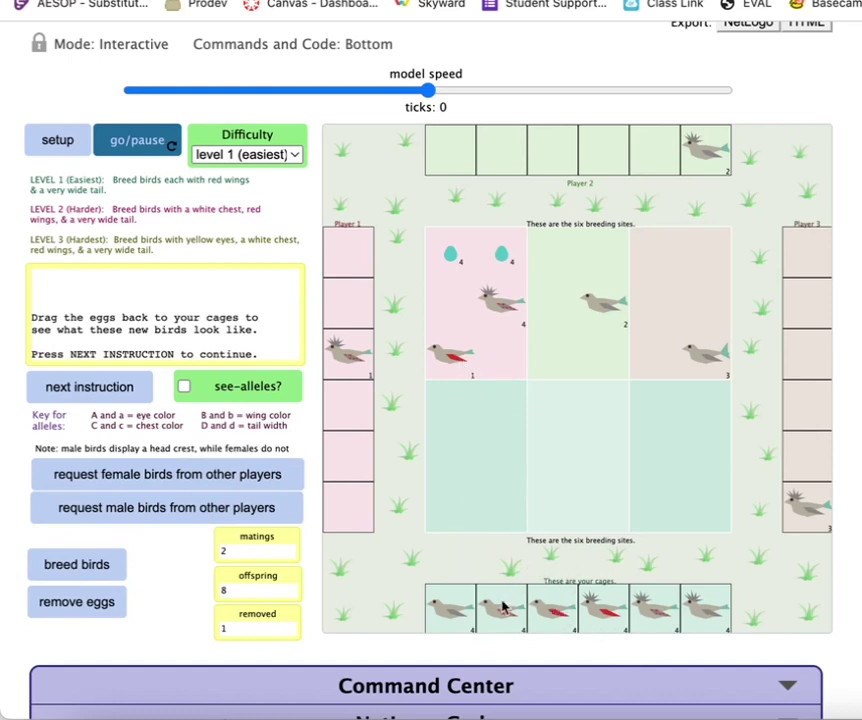
Step: Replace the birds in cages one and six with the remaining two hatchlings
drag(450, 617, 418, 562)
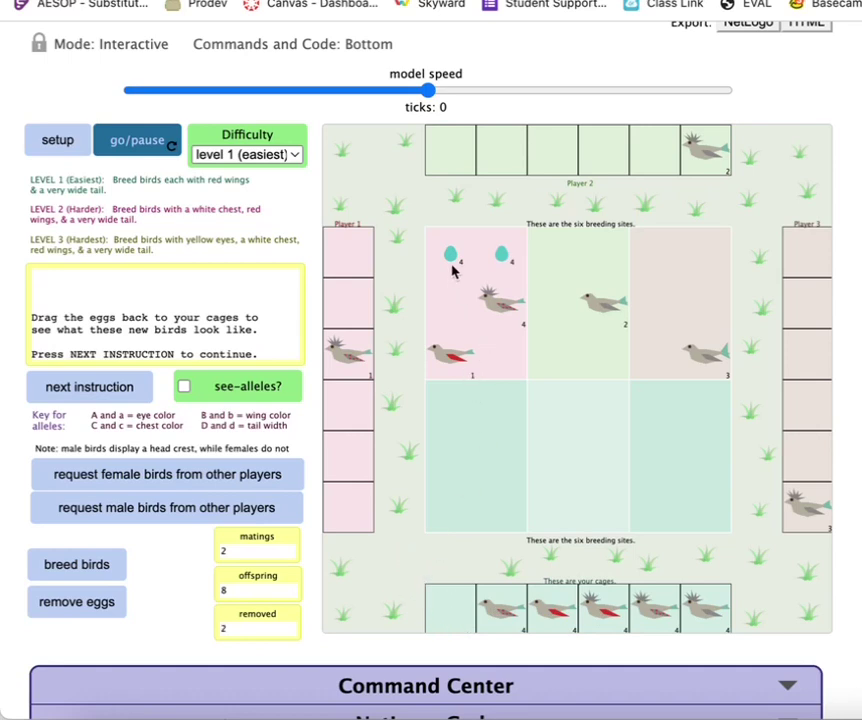
drag(451, 258, 456, 615)
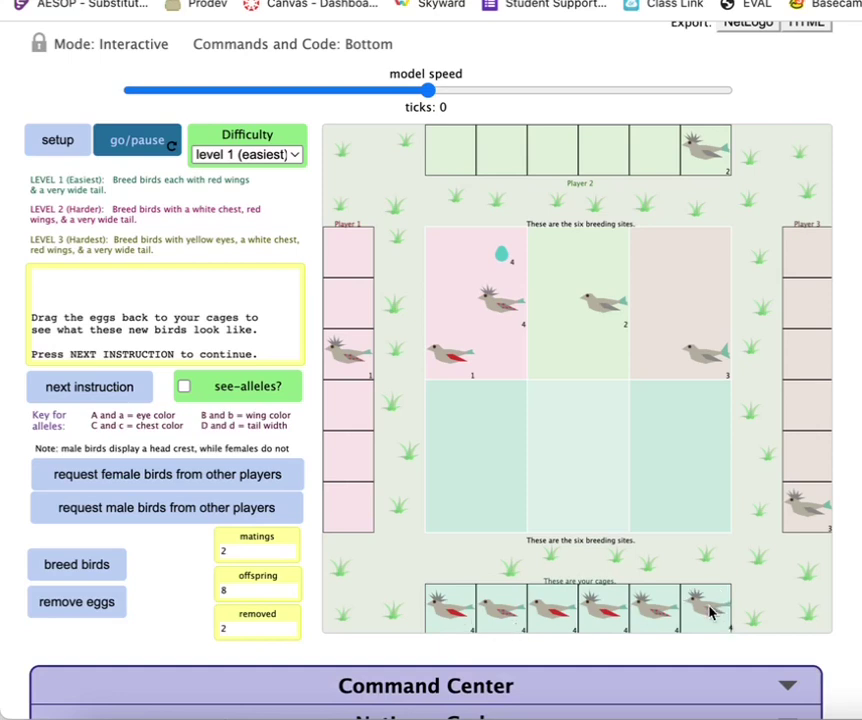
drag(710, 613, 760, 564)
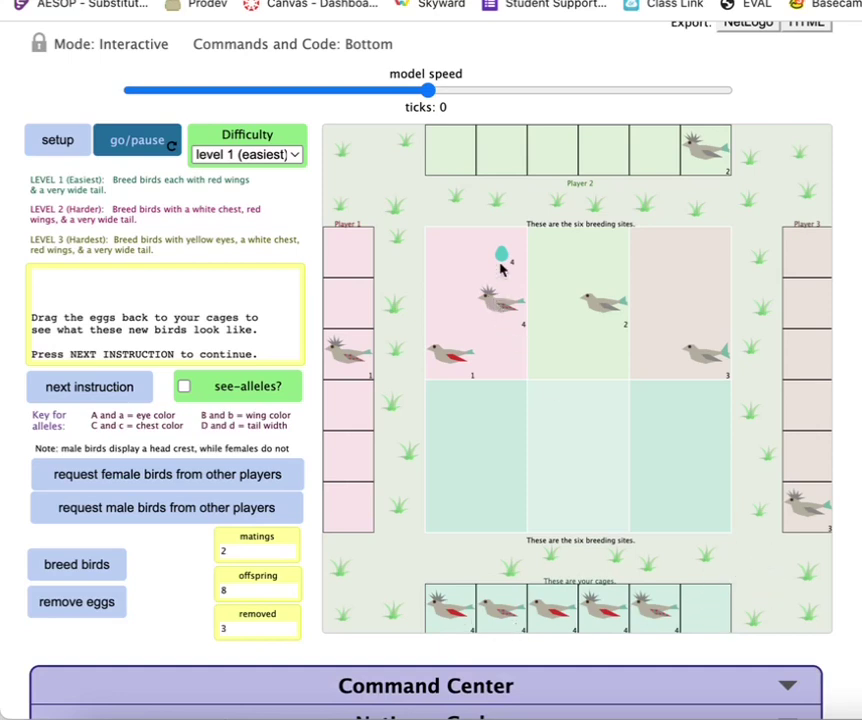
drag(502, 262, 708, 612)
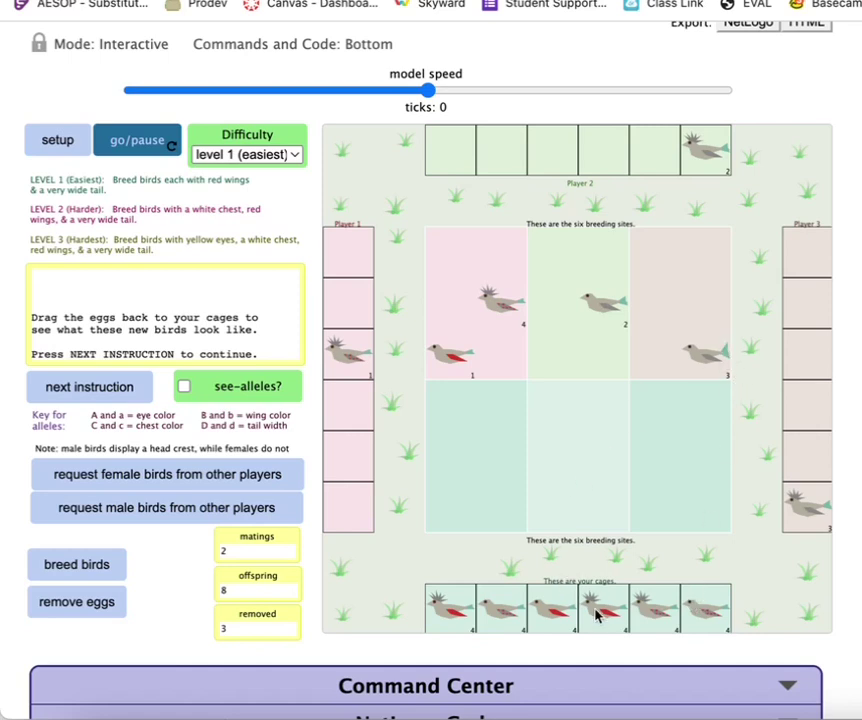
Step: Pair a caged bird with Player 3's bird at site 3, breed both sites, and hatch into cage four
drag(597, 614, 687, 331)
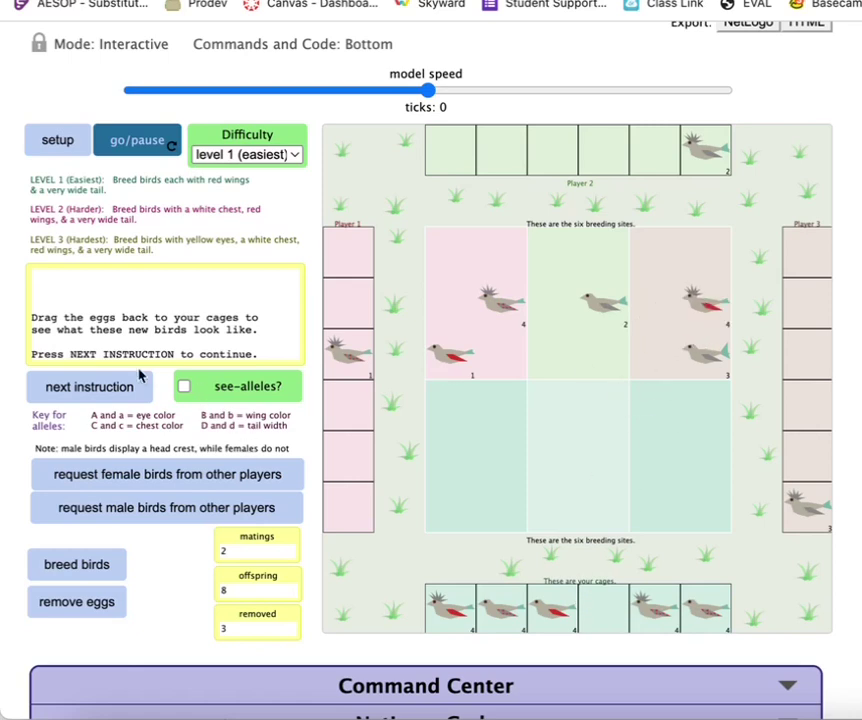
click(77, 564)
drag(655, 355, 608, 616)
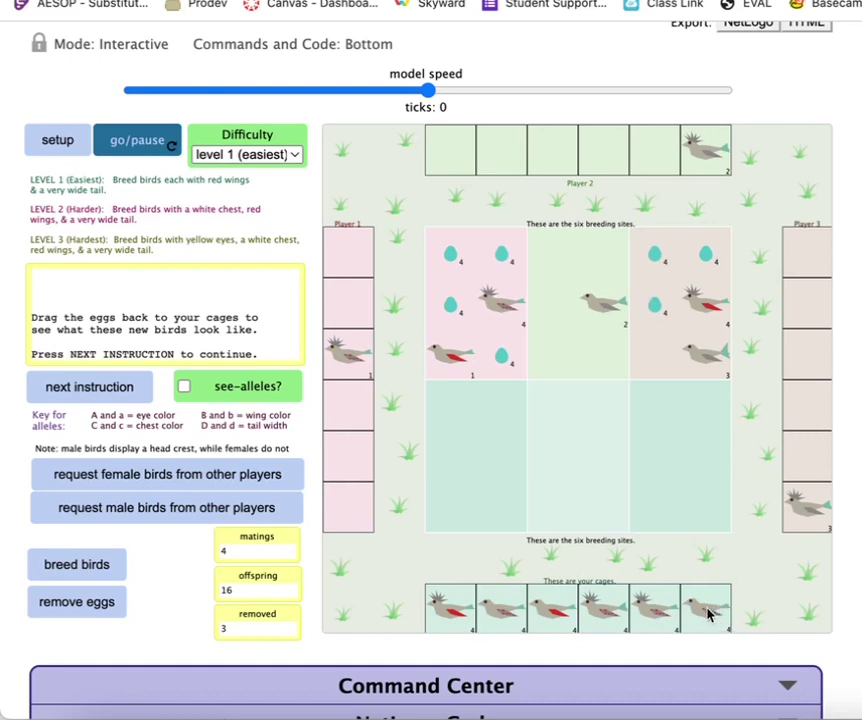
Step: Remove the birds from cages five and six and hatch two eggs into them
drag(707, 614, 805, 577)
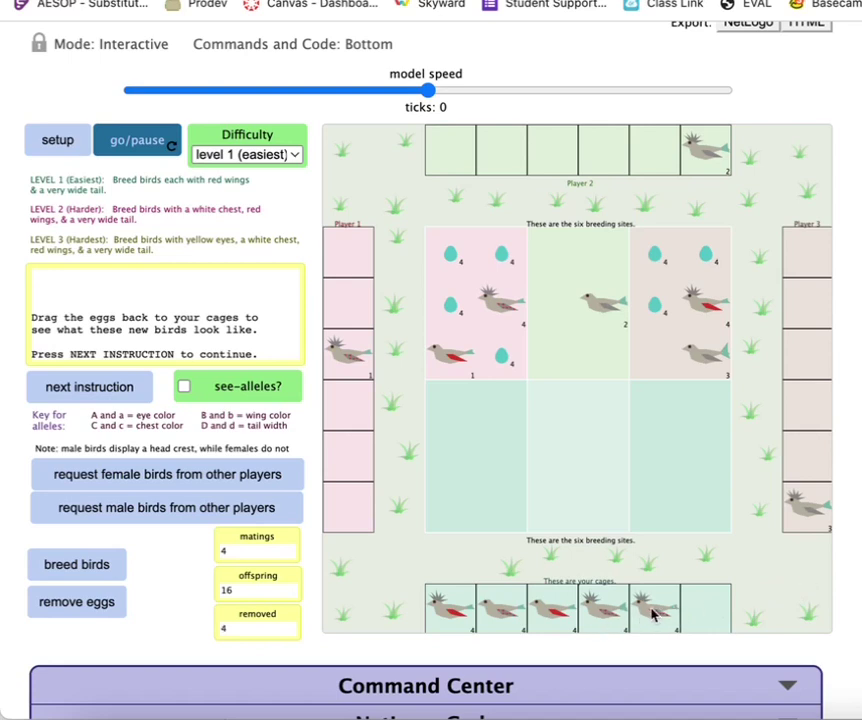
drag(654, 612, 814, 622)
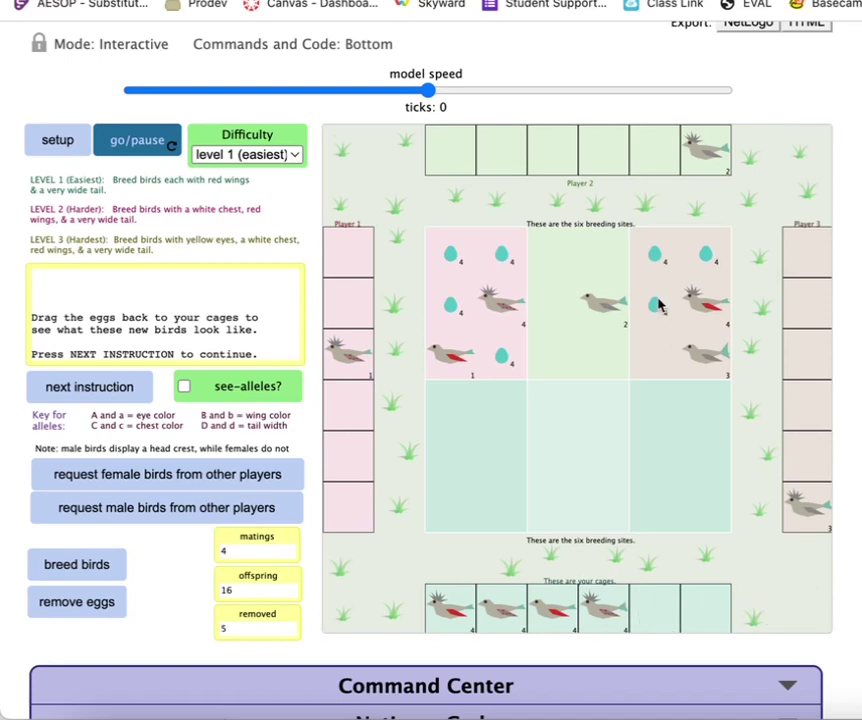
drag(659, 306, 660, 608)
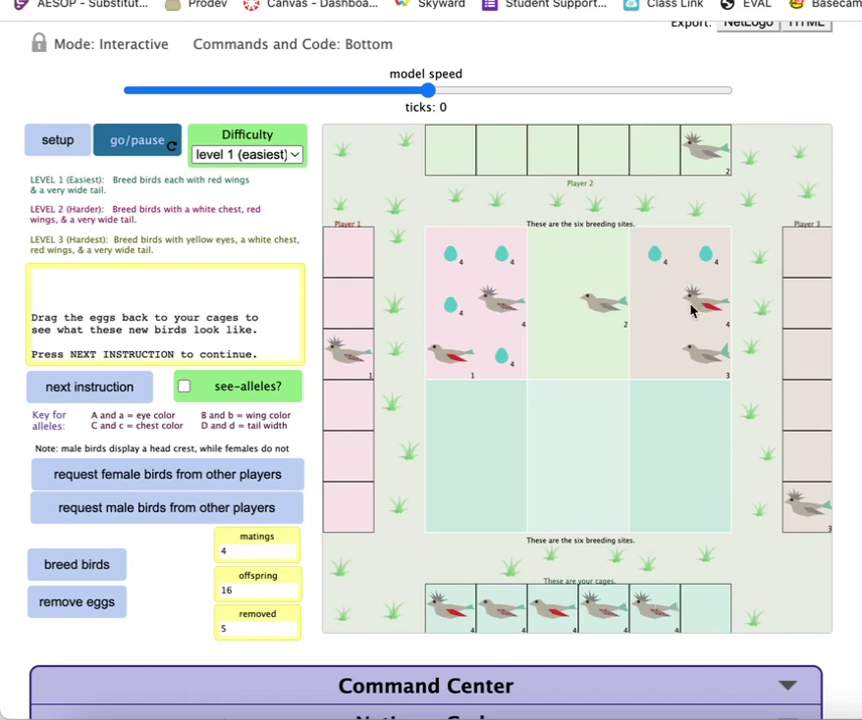
drag(664, 254, 705, 620)
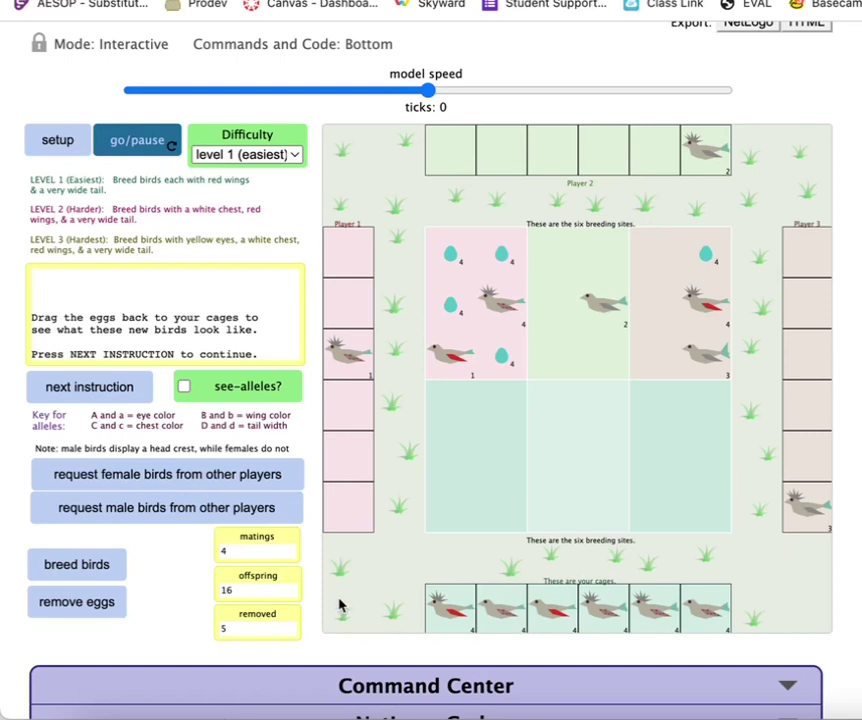
Step: Turn on see-alleles? so labels like BB Dd and bb dd appear under every bird and egg
click(184, 387)
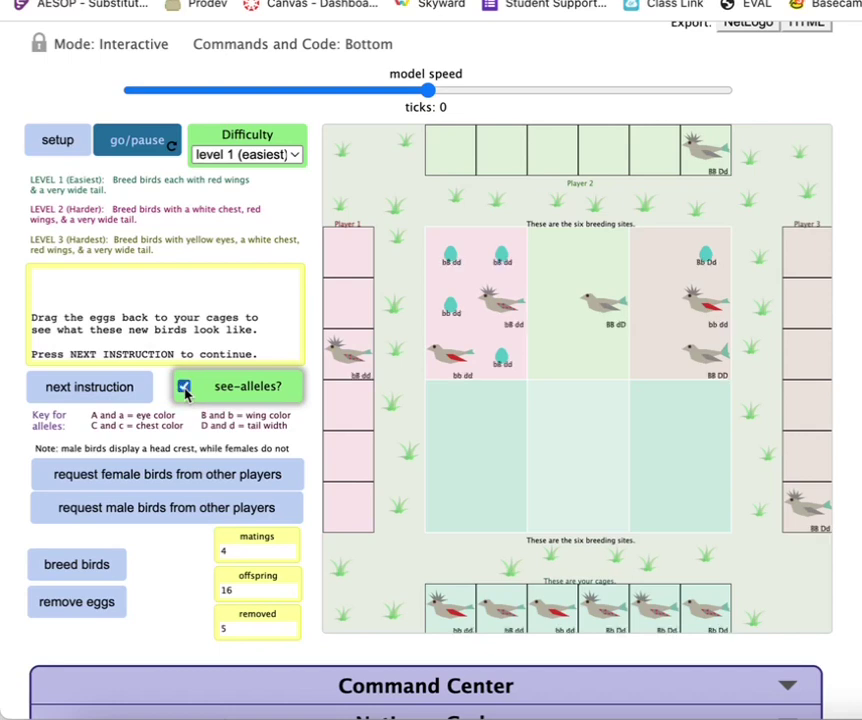